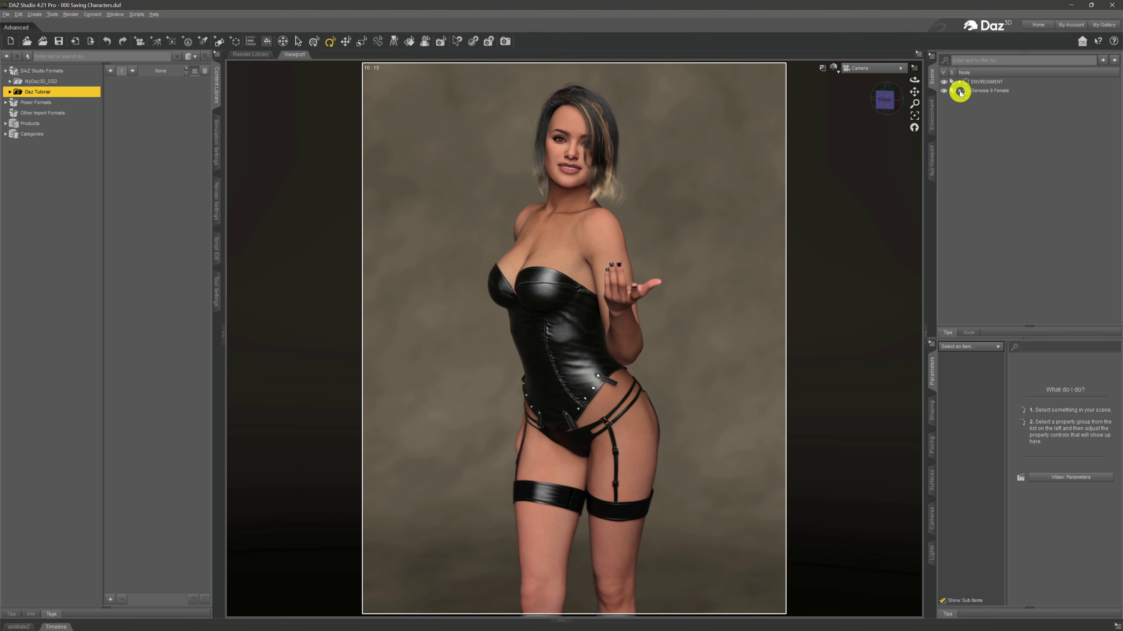
Select the Genesis 9 Female figure in the scene and review the items parented to it
click(960, 92)
click(1039, 90)
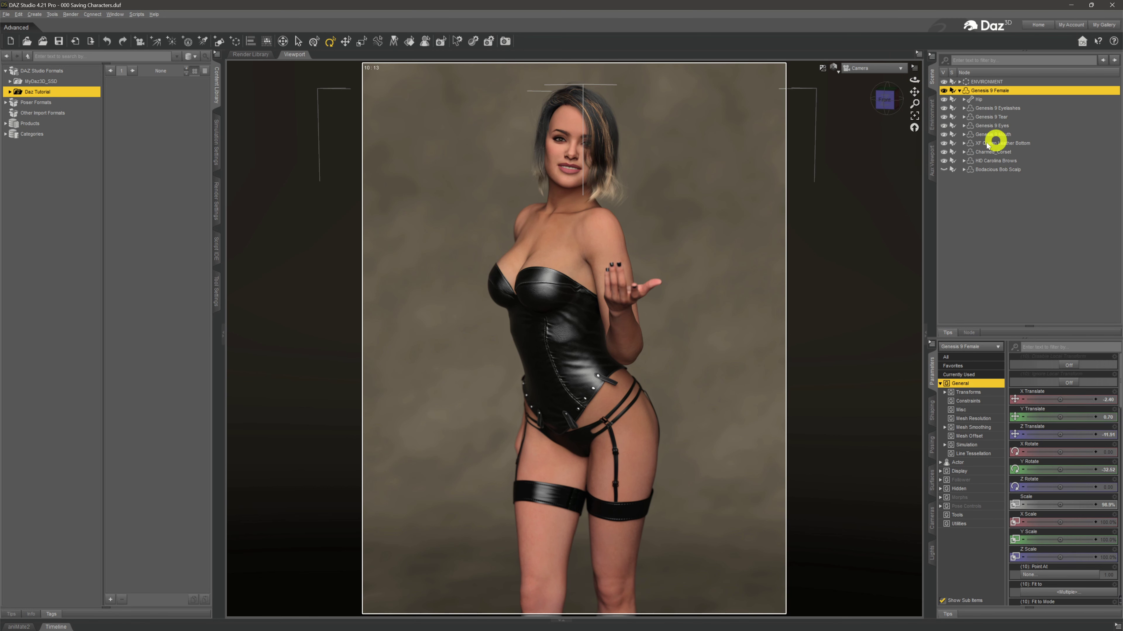
click(960, 91)
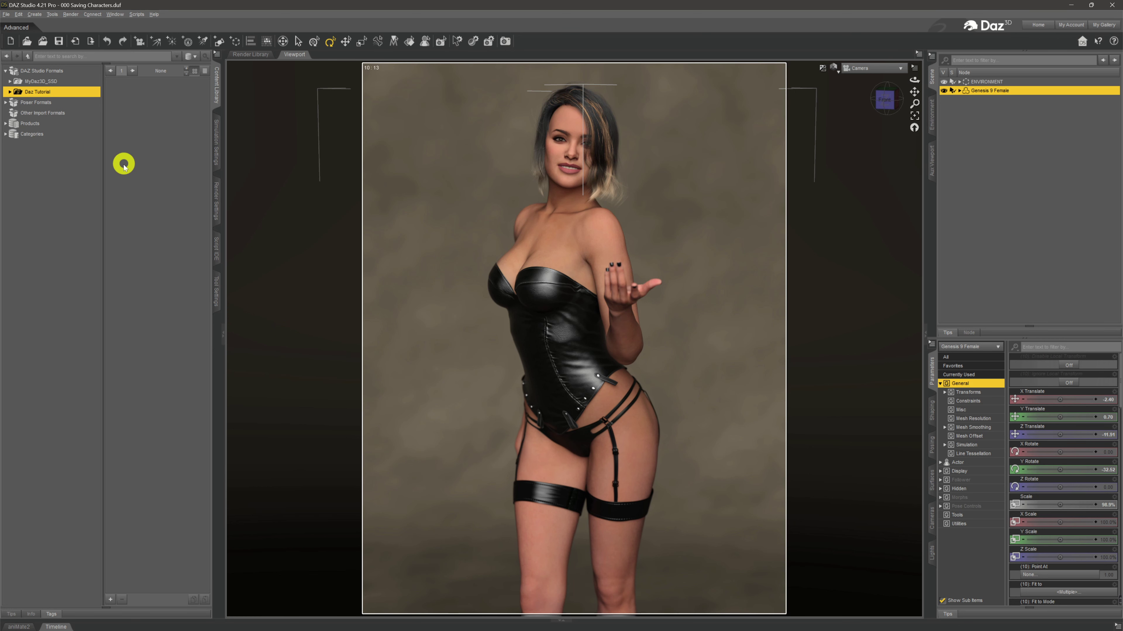
click(6, 14)
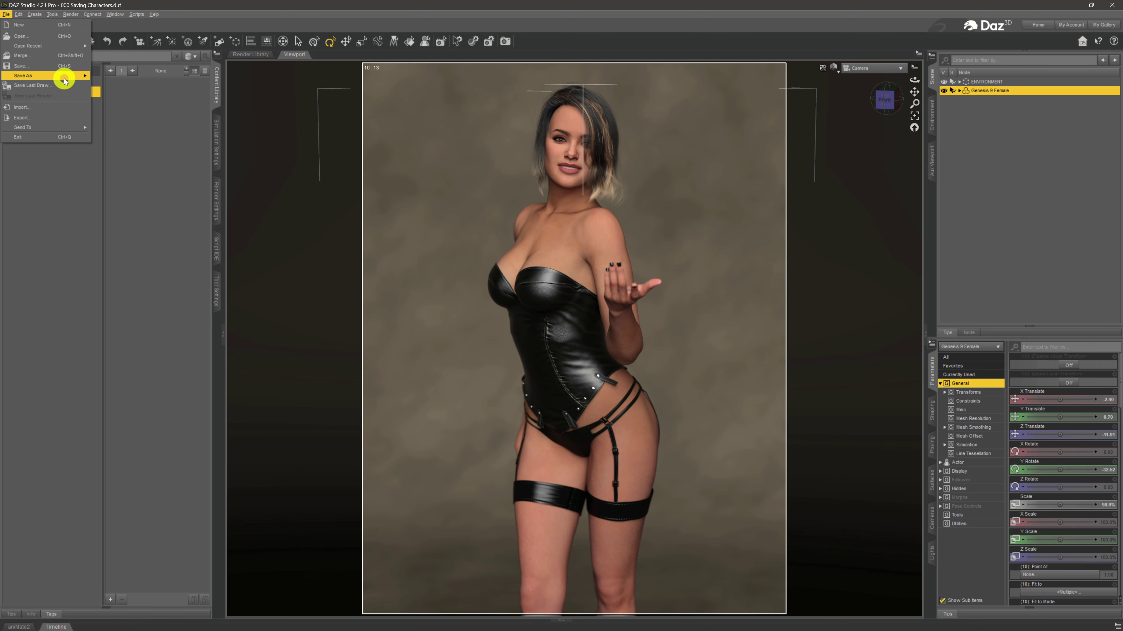
mouse_move(69, 79)
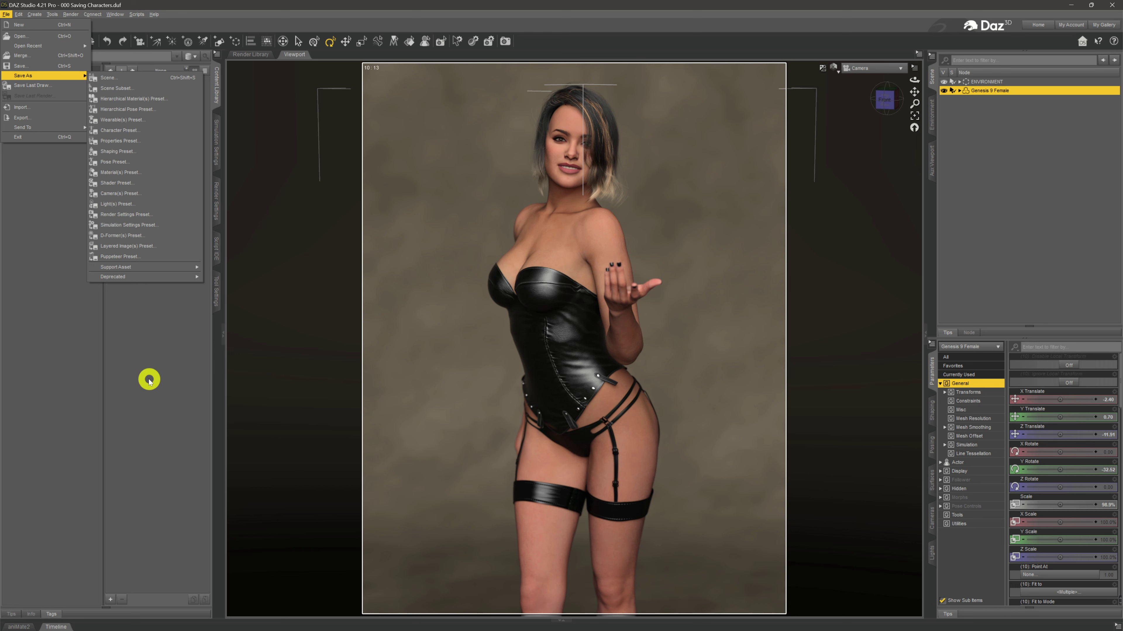
click(139, 340)
click(7, 14)
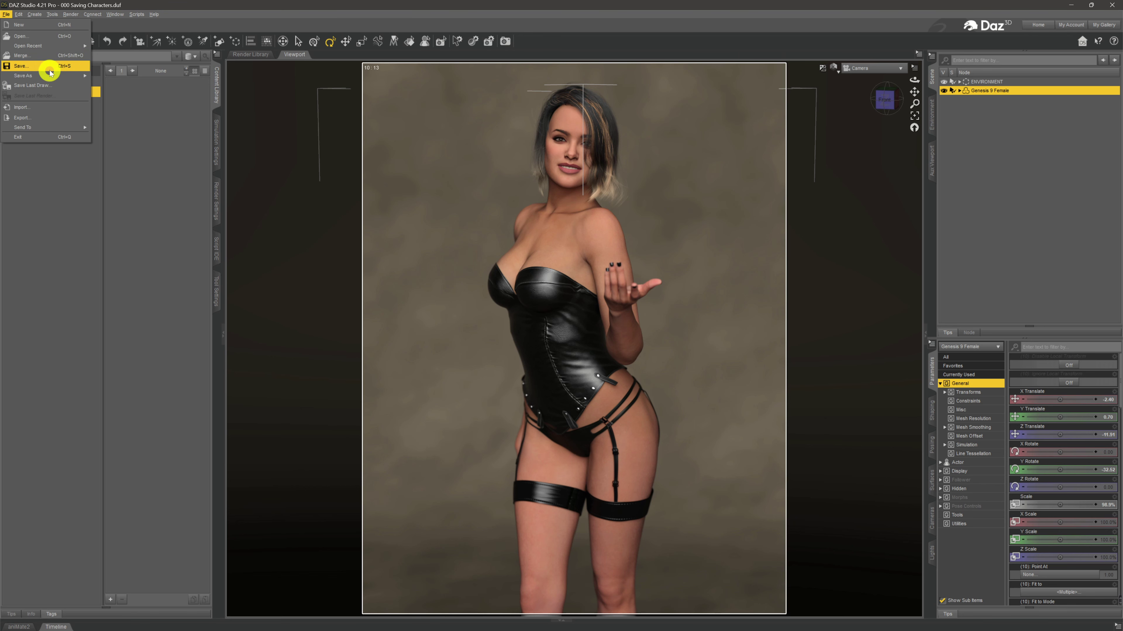
click(132, 95)
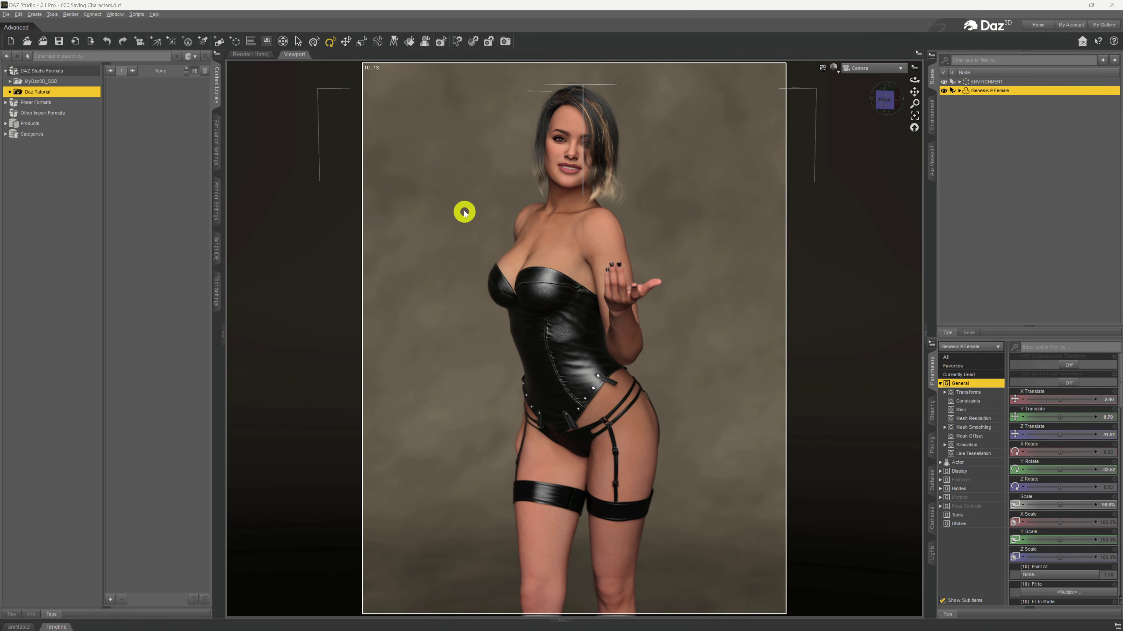
drag(270, 20, 320, 68)
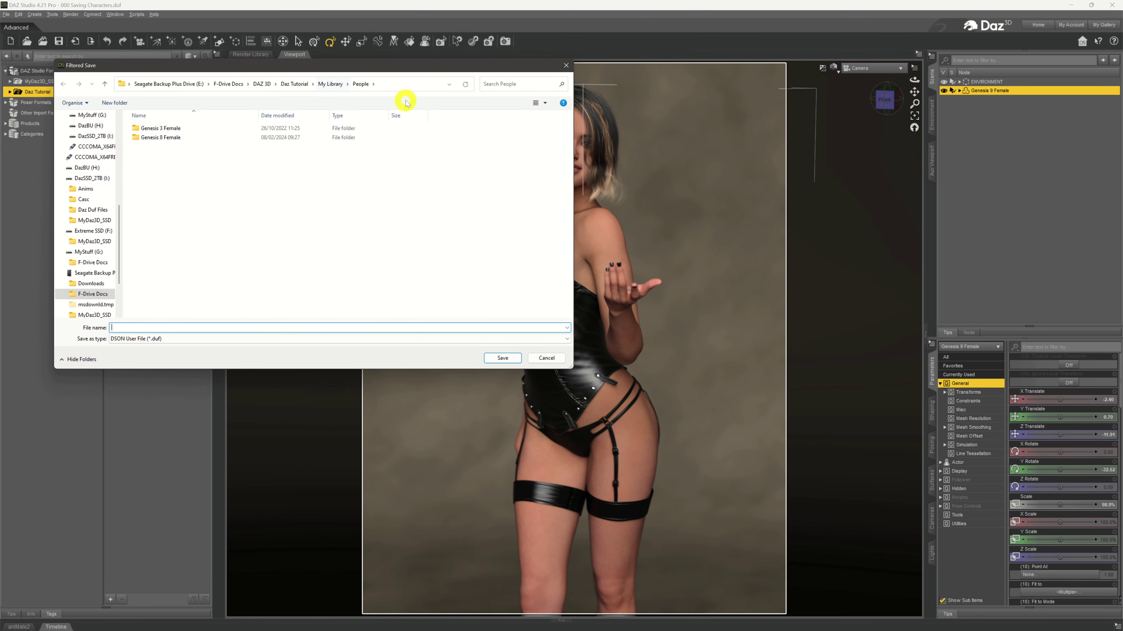
click(566, 65)
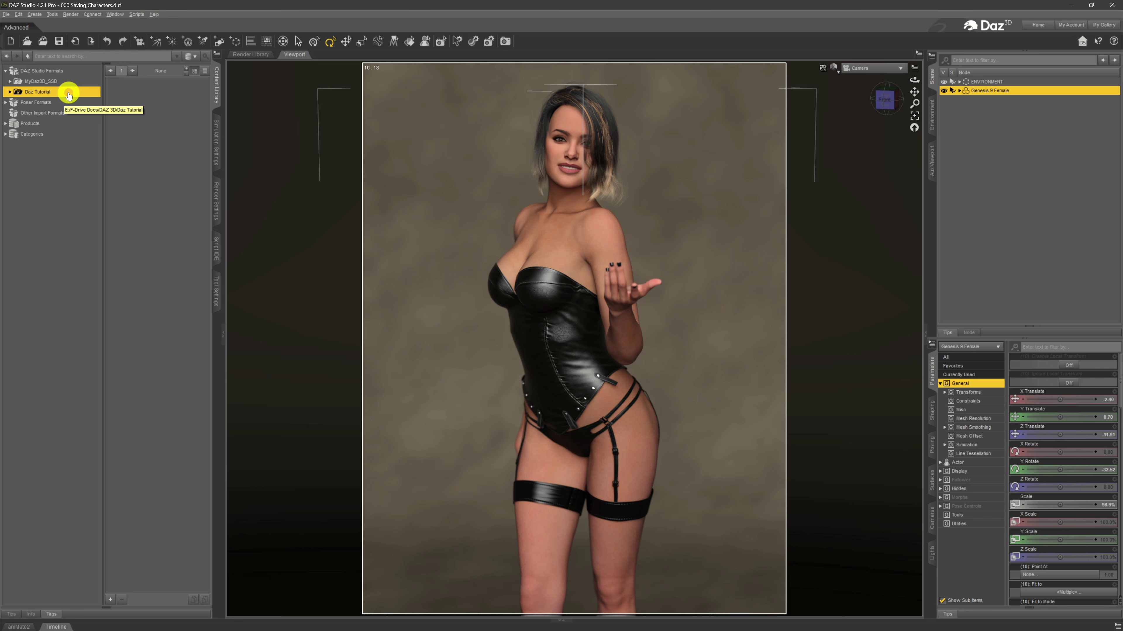
Create a sub-folder named My Models inside the Daz Tutorial content folder
click(9, 92)
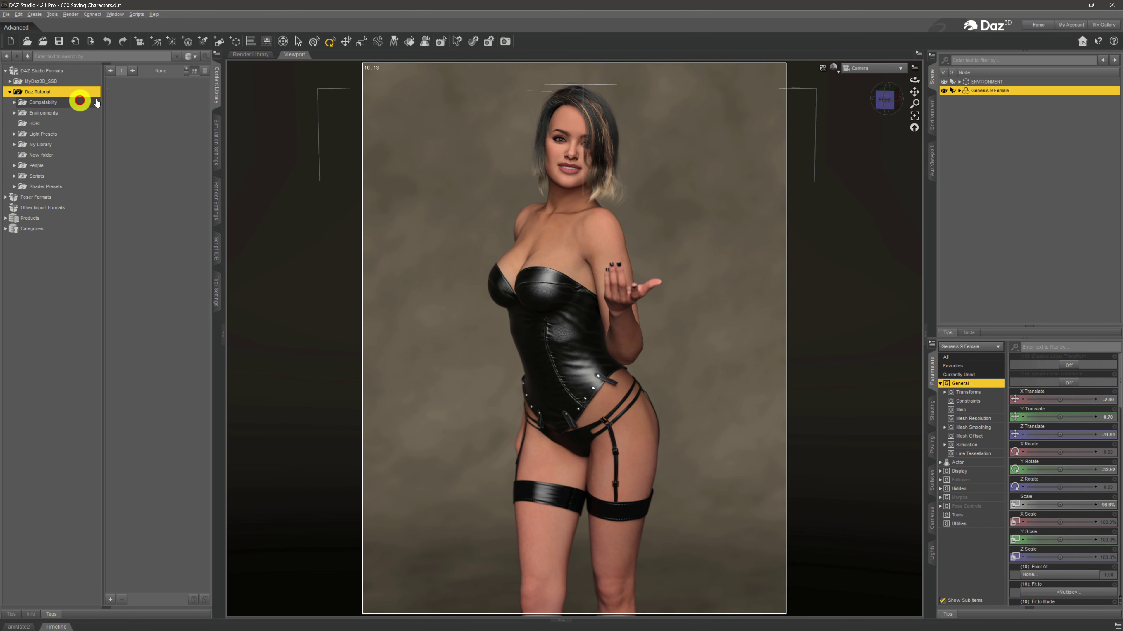
right_click(68, 97)
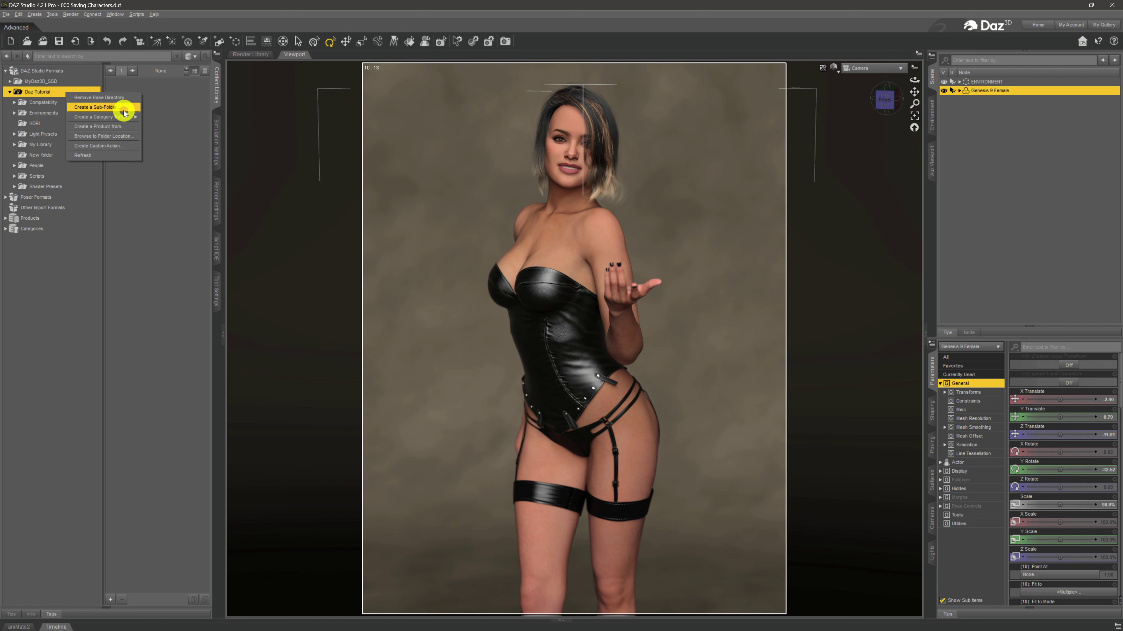
click(124, 114)
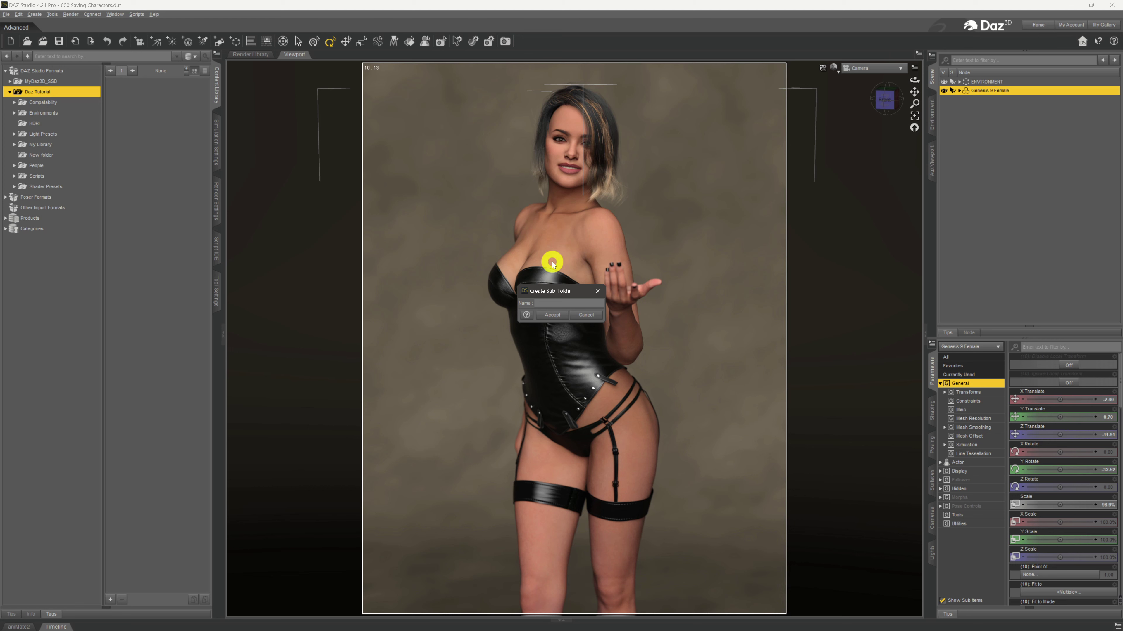
text(My Models)
click(548, 314)
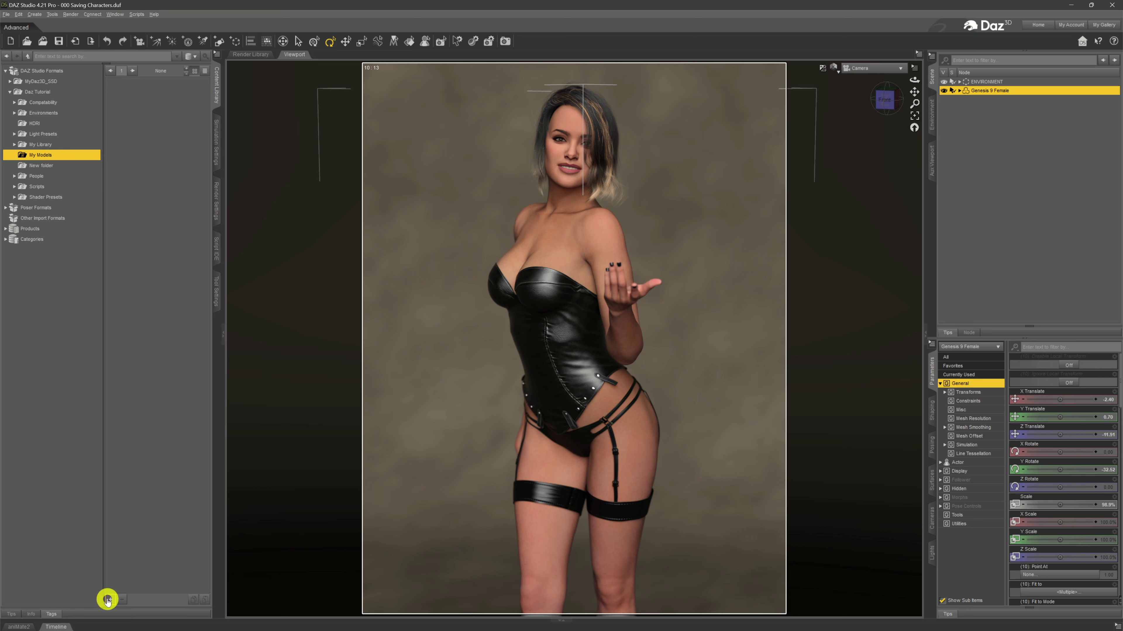
Start saving a scene subset in the My Models folder under the file name Model 1
click(108, 601)
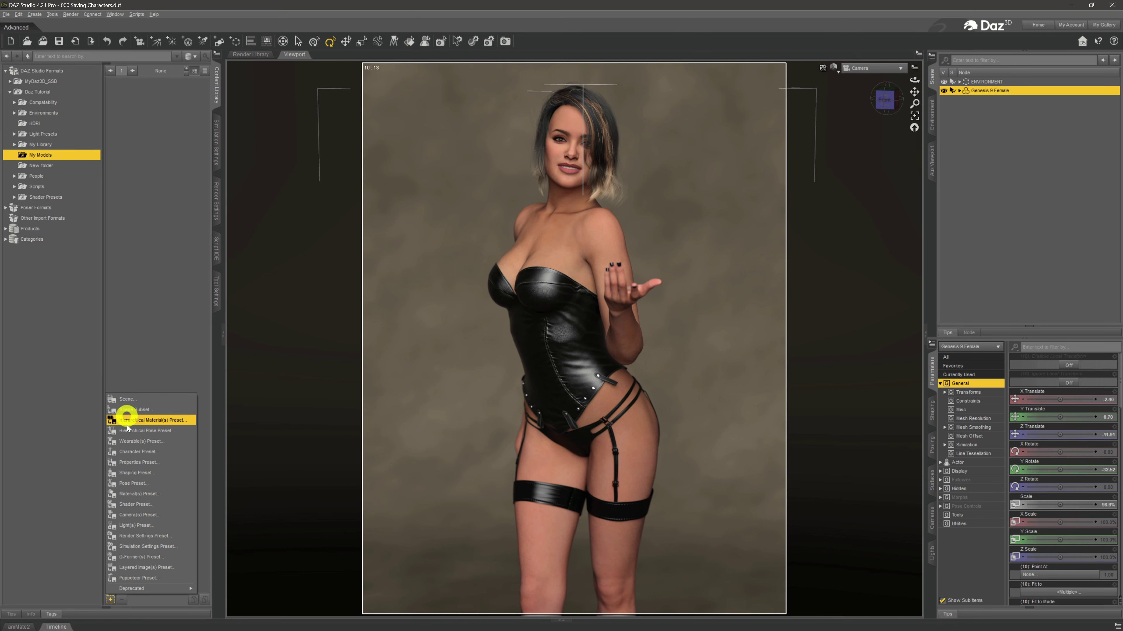
click(162, 410)
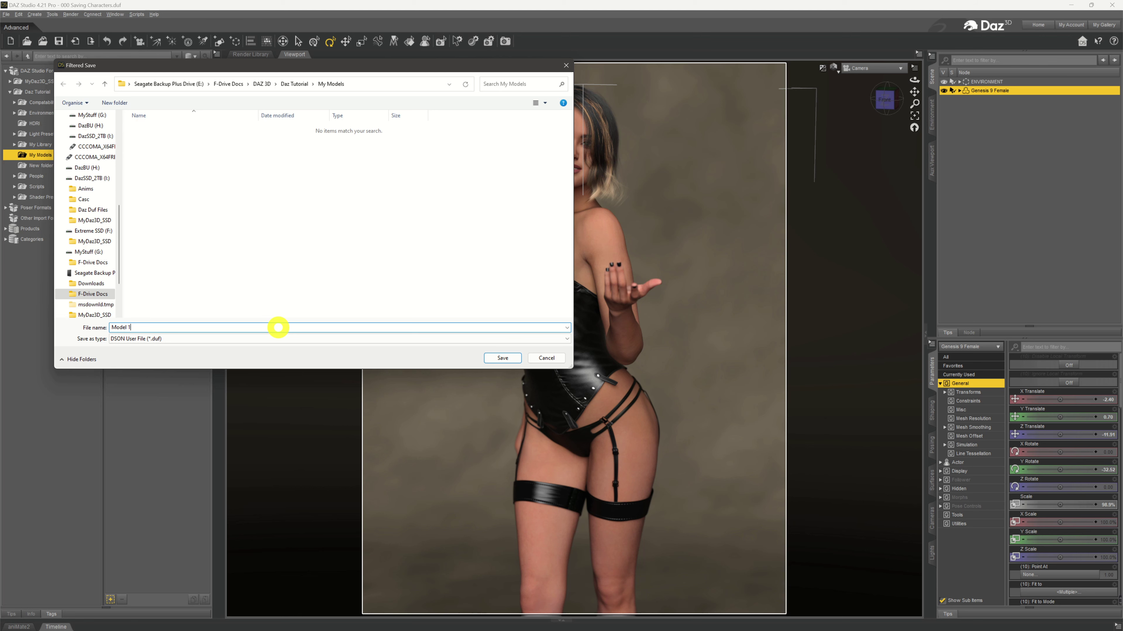
click(504, 358)
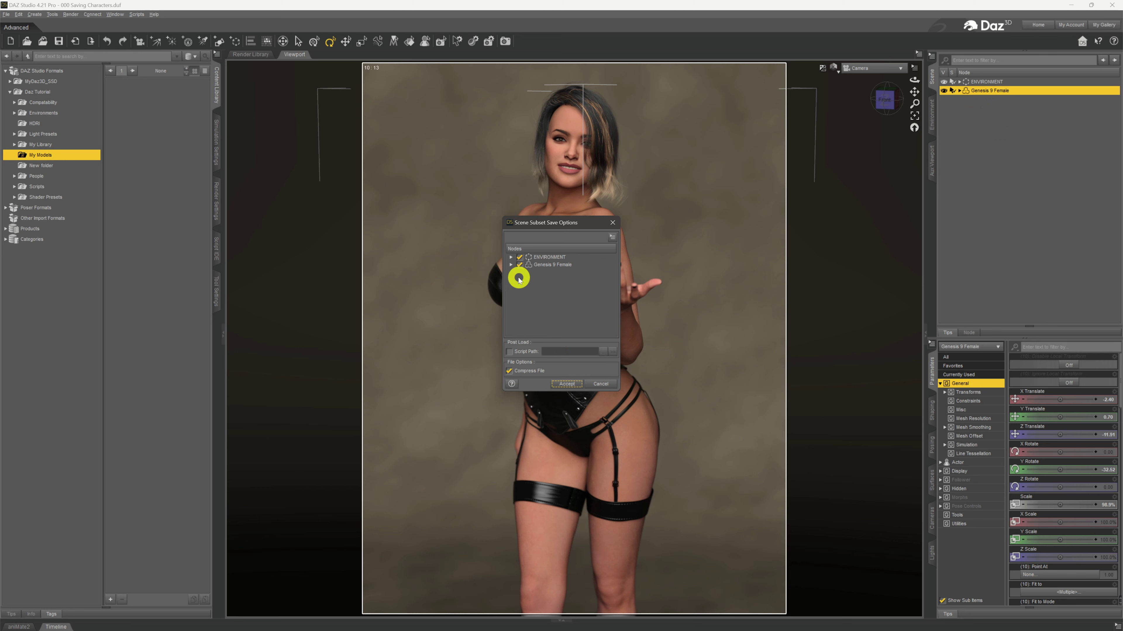
Exclude the ENVIRONMENT group from the subset, keep Genesis 9 Female with all its items, and accept the save options
click(511, 265)
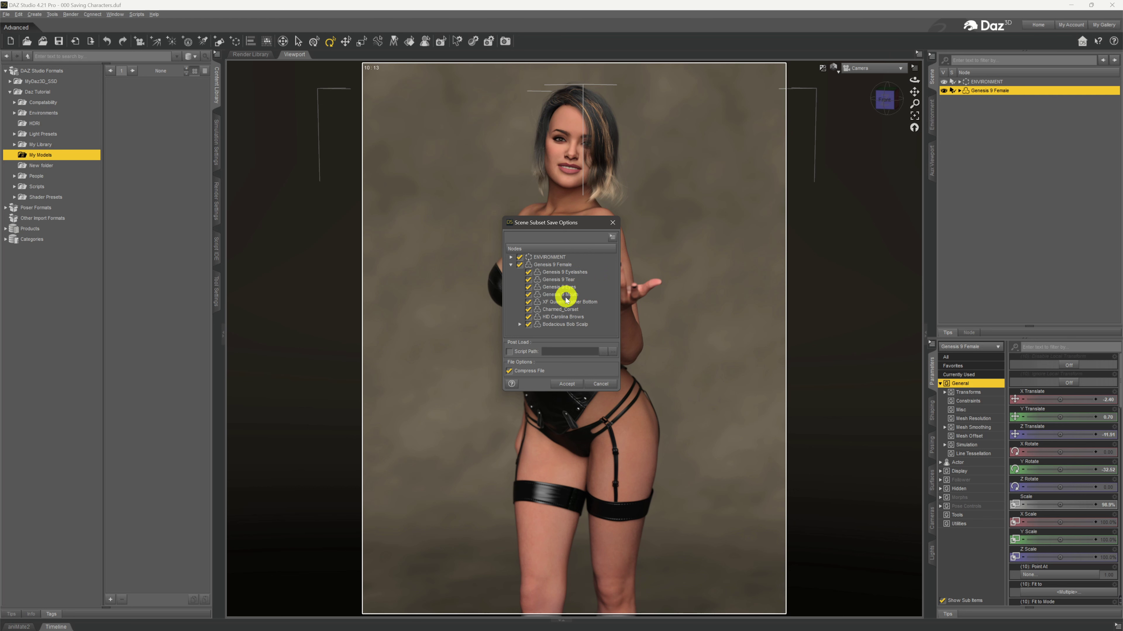
click(519, 258)
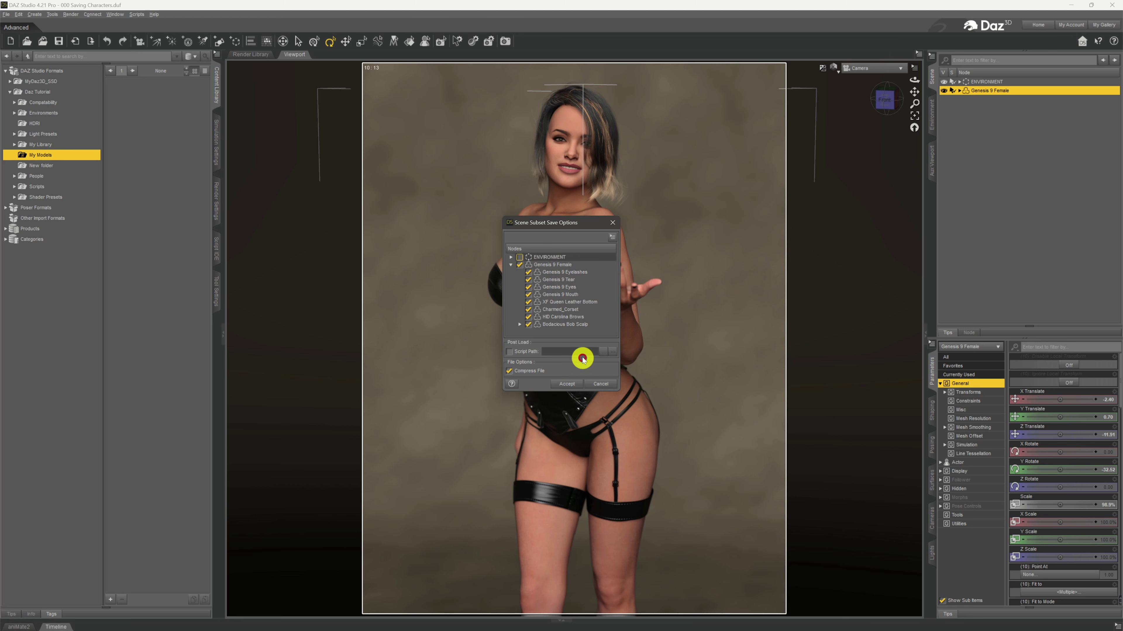
click(511, 257)
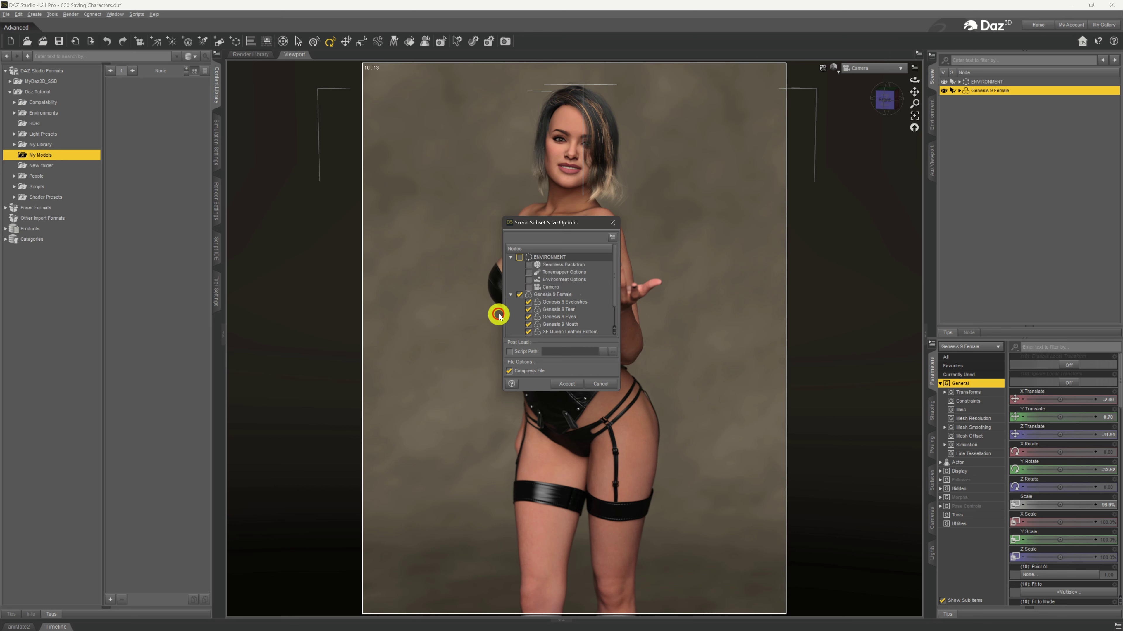
click(520, 259)
click(520, 259)
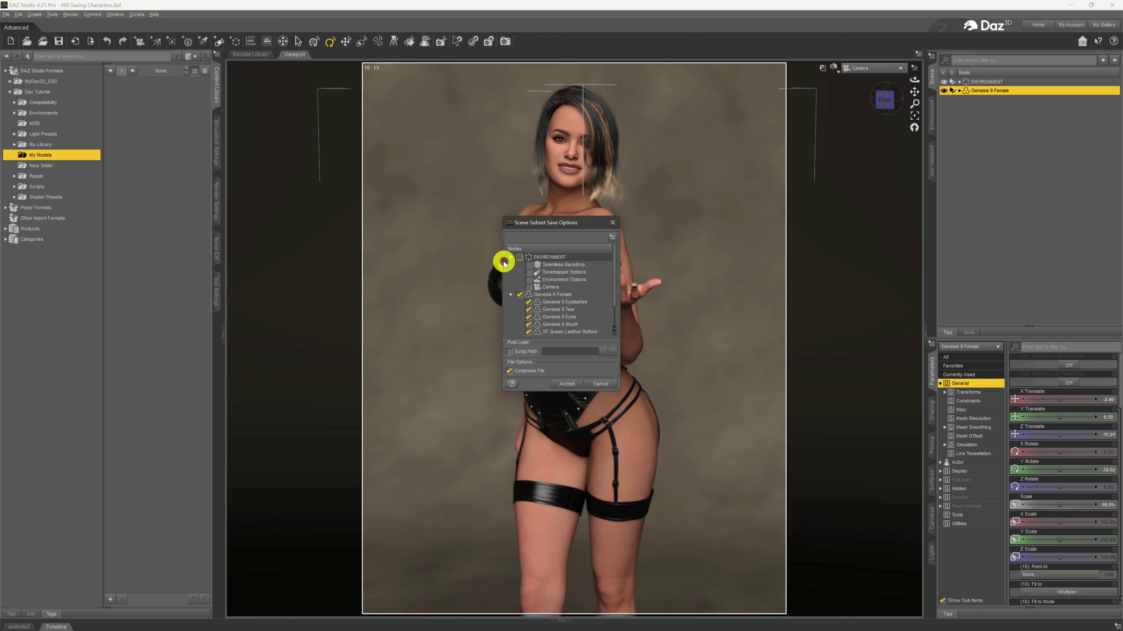
click(511, 258)
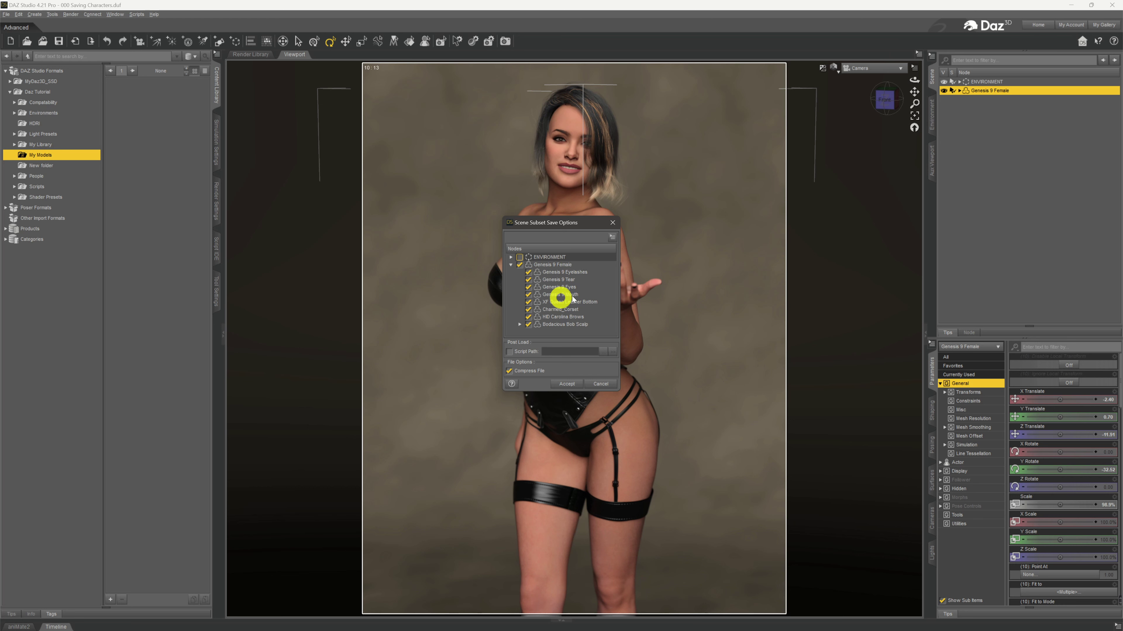
click(565, 385)
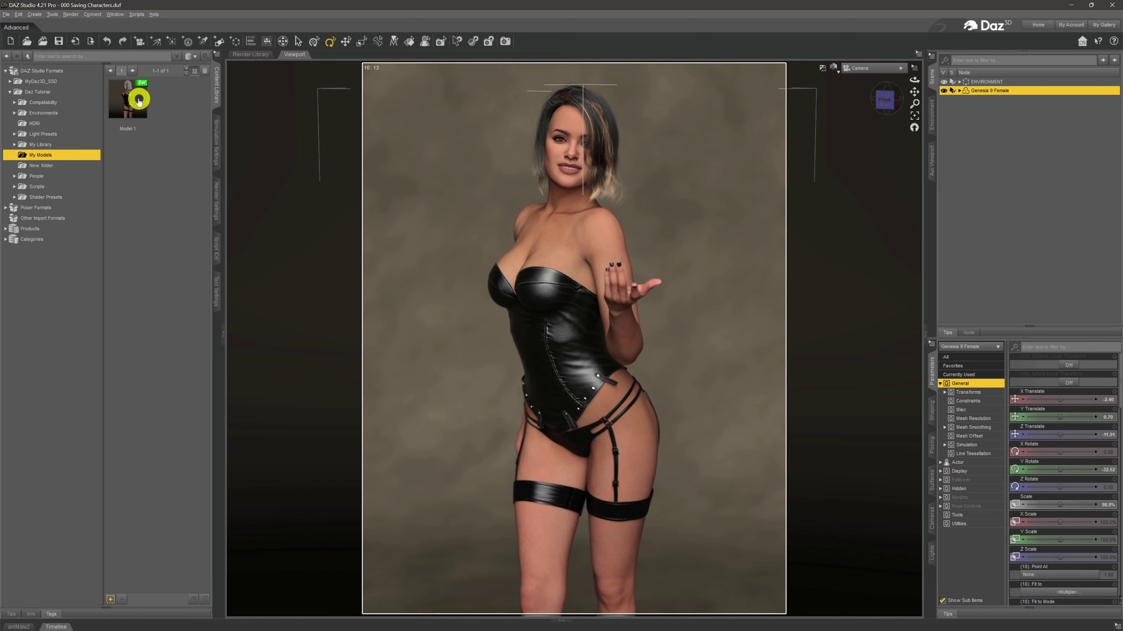
Load the saved Model 1 subset into the empty scene and review the items parented to the figure
mouse_move(138, 101)
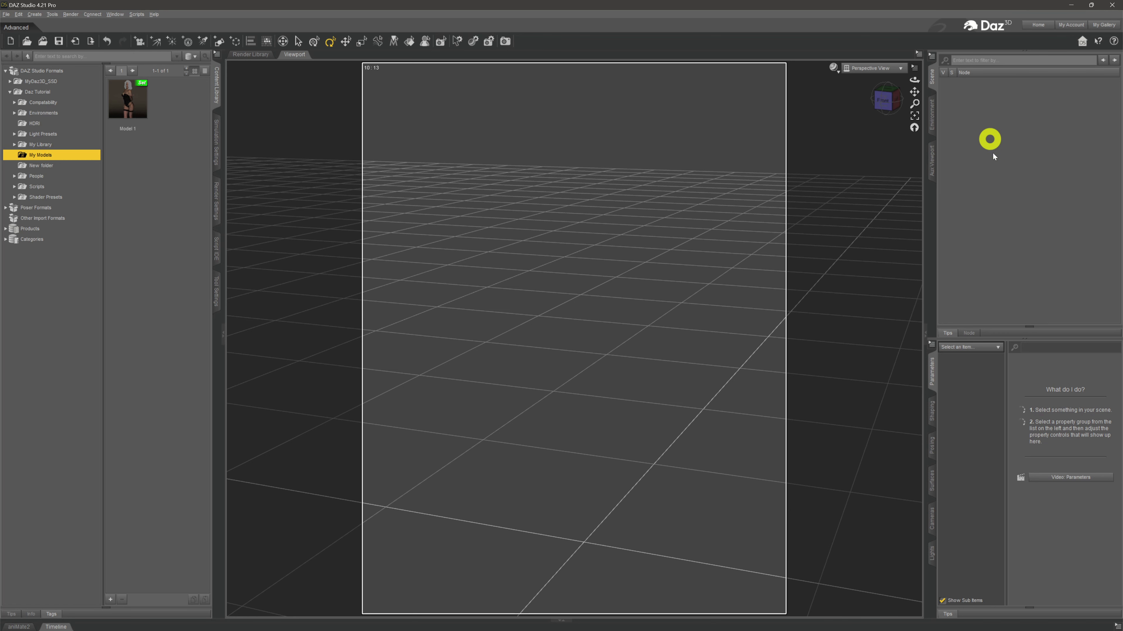
drag(918, 82, 919, 83)
click(916, 129)
click(123, 124)
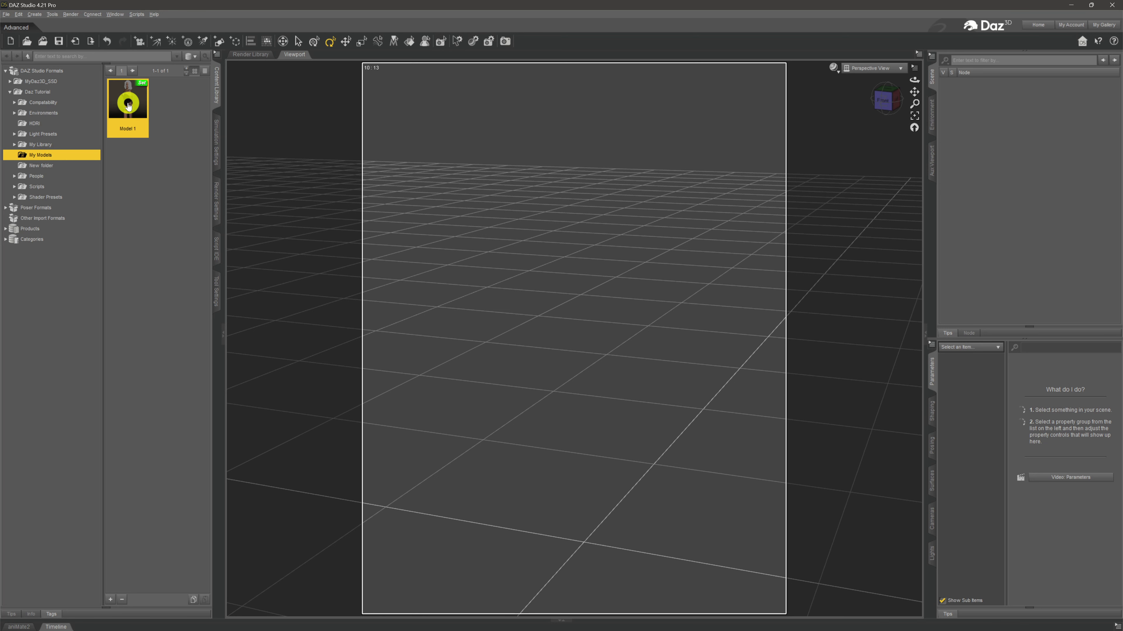
mouse_move(128, 105)
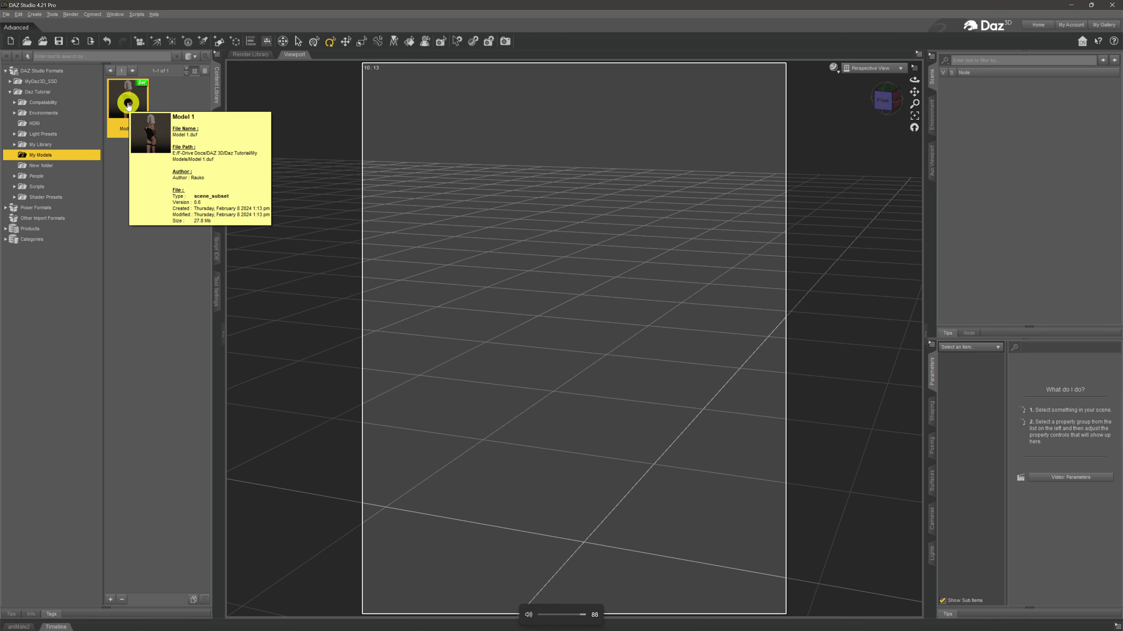
double_click(128, 105)
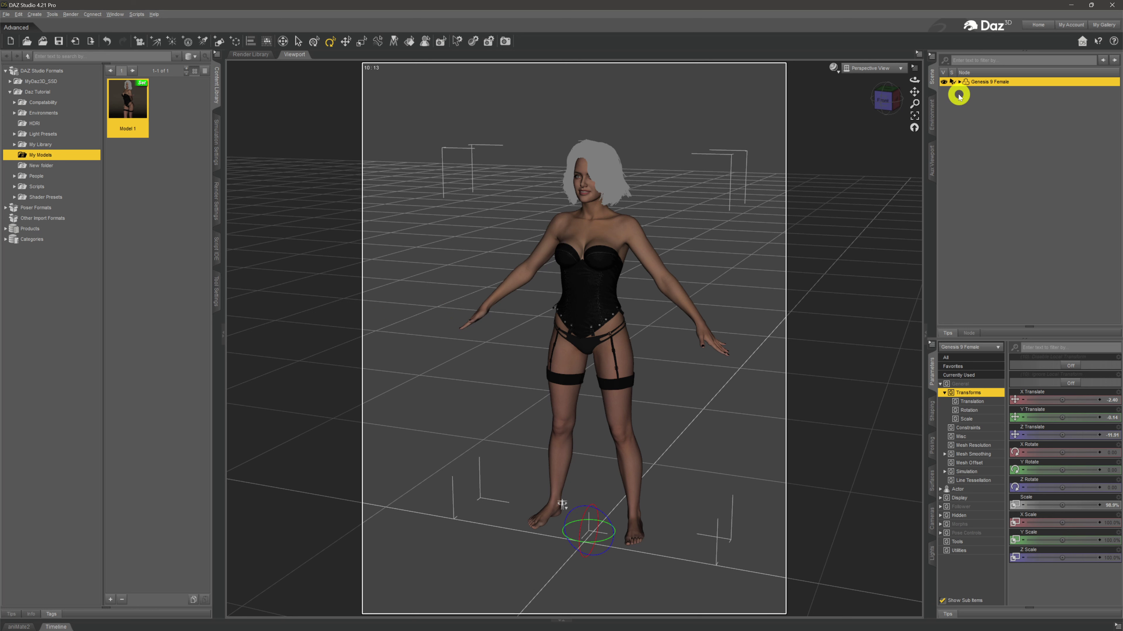
click(959, 82)
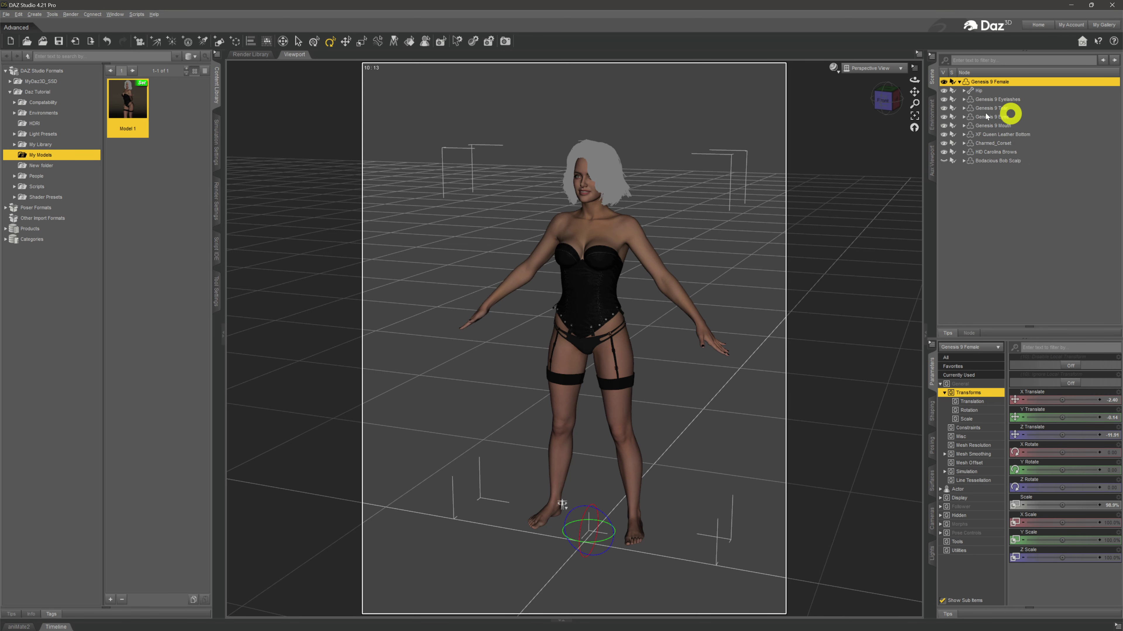
click(960, 82)
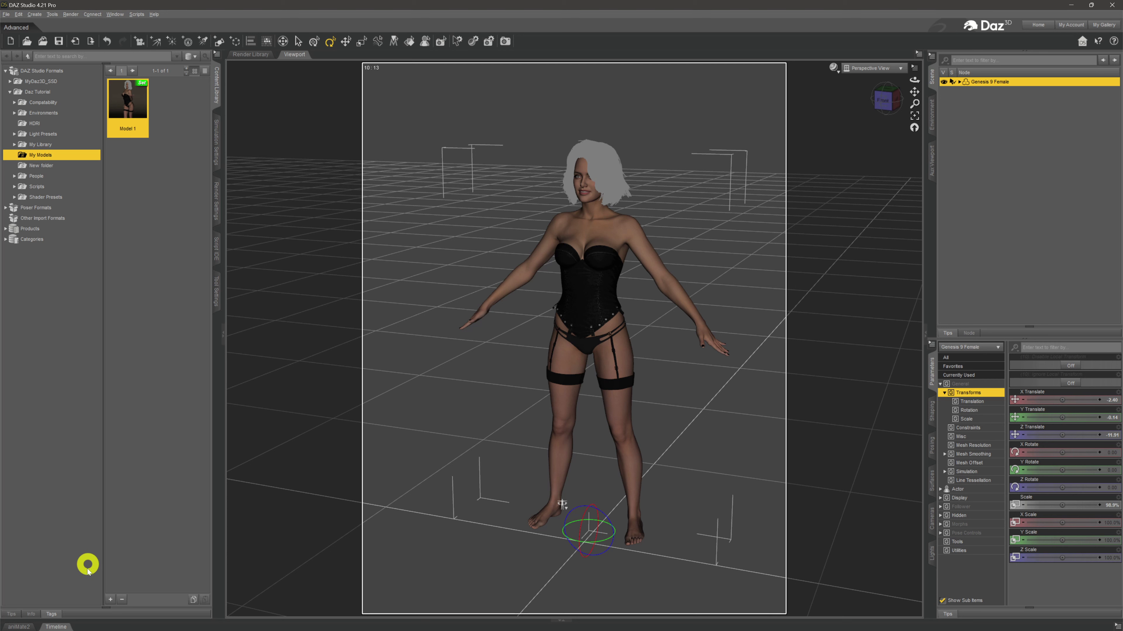
Move the timeline to frame 30 to bring the figure into its saved pose, and collapse the timeline again
click(58, 626)
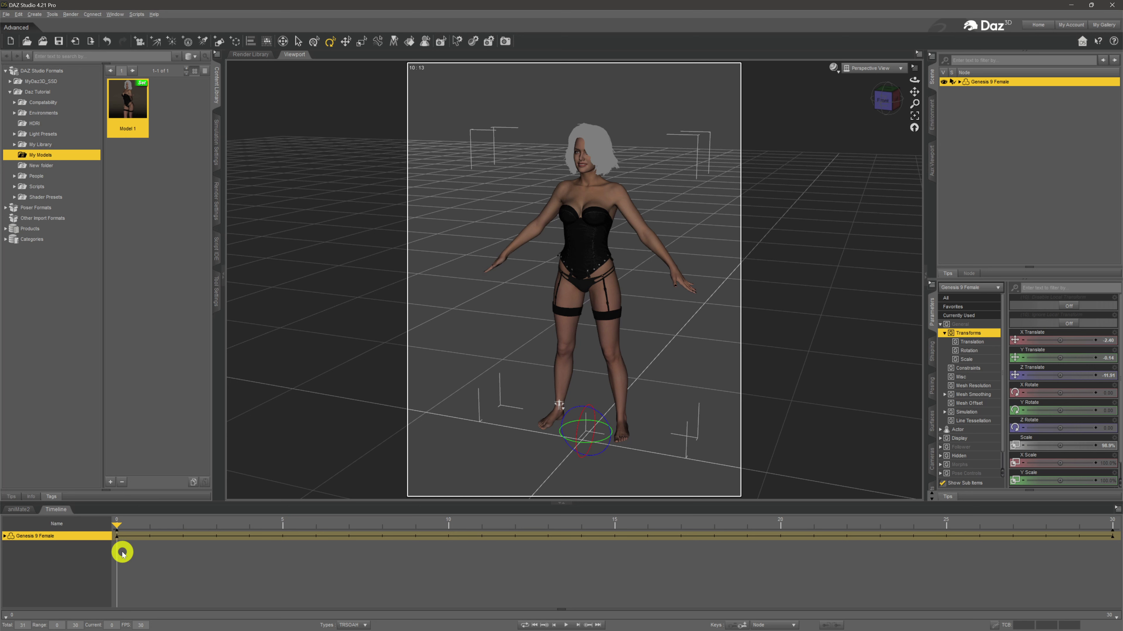
click(1108, 525)
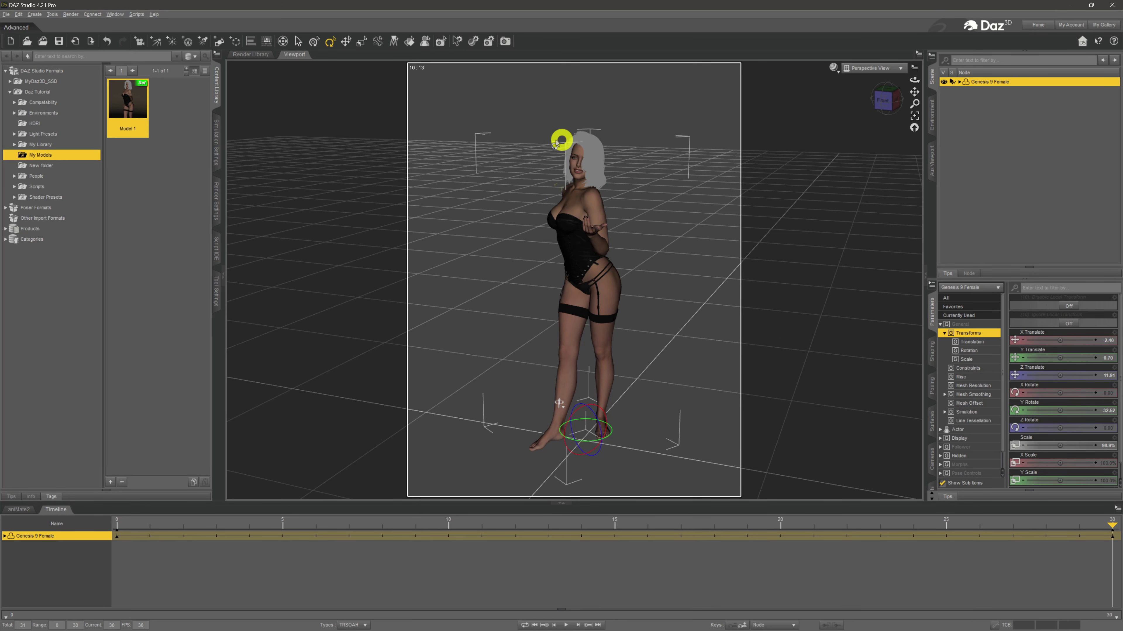
drag(912, 81, 648, 235)
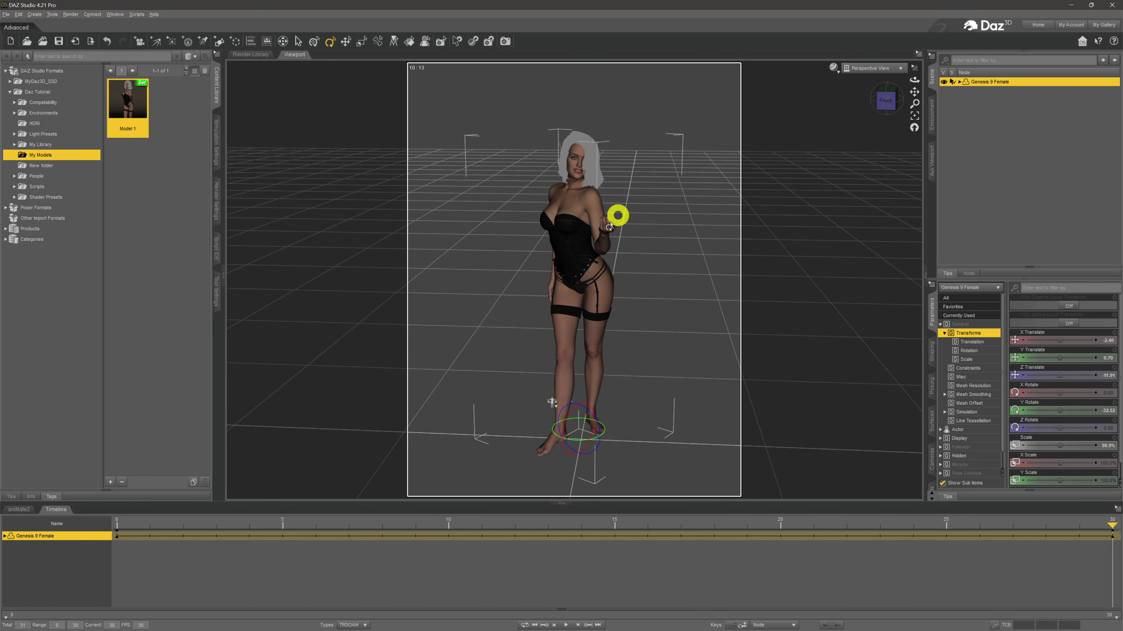
click(61, 509)
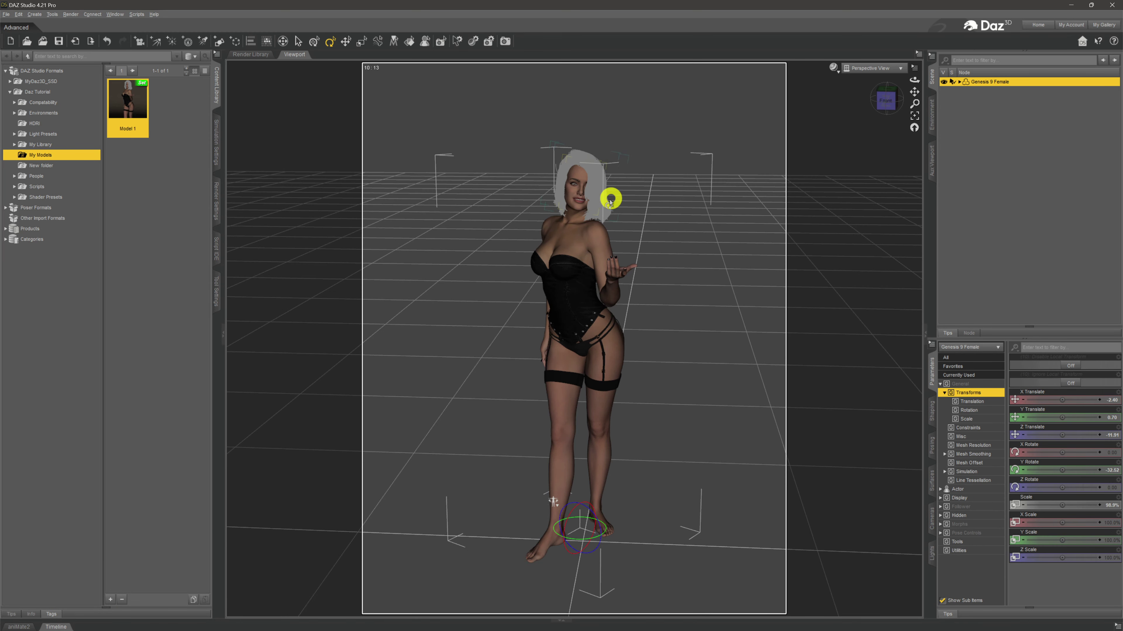
Frame the posed figure more closely and switch the viewport draw style to NVIDIA Iray
scroll(626, 175, up, 3)
mouse_move(918, 82)
mouse_down()
mouse_move(907, 93)
mouse_move(915, 81)
mouse_move(917, 91)
mouse_up()
scroll(769, 225, up, 3)
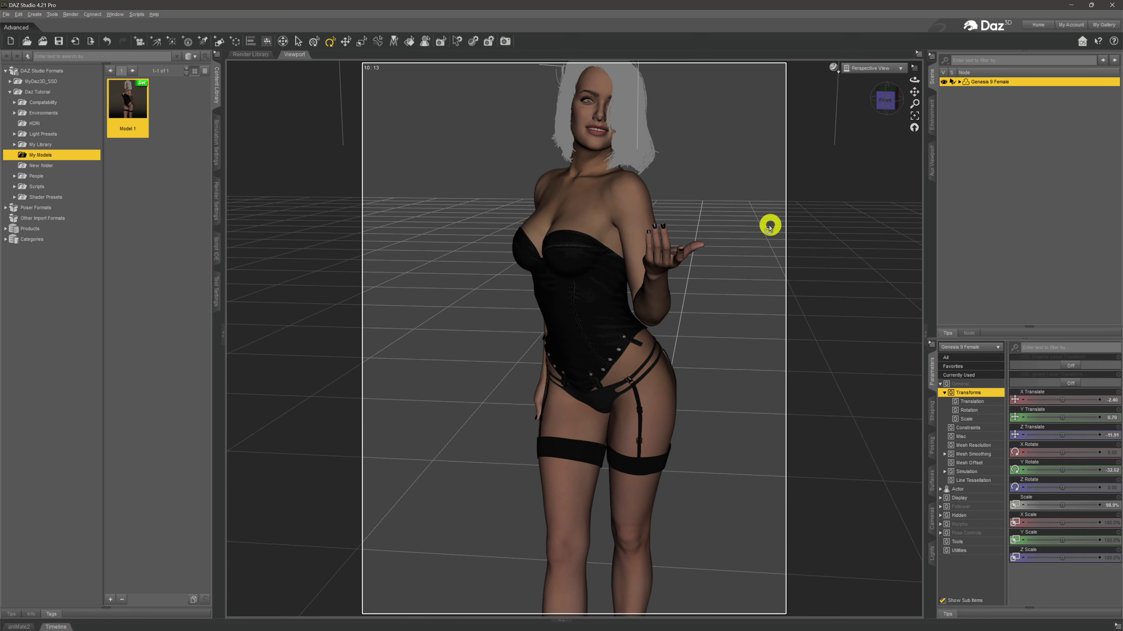
scroll(766, 222, down, 2)
click(833, 68)
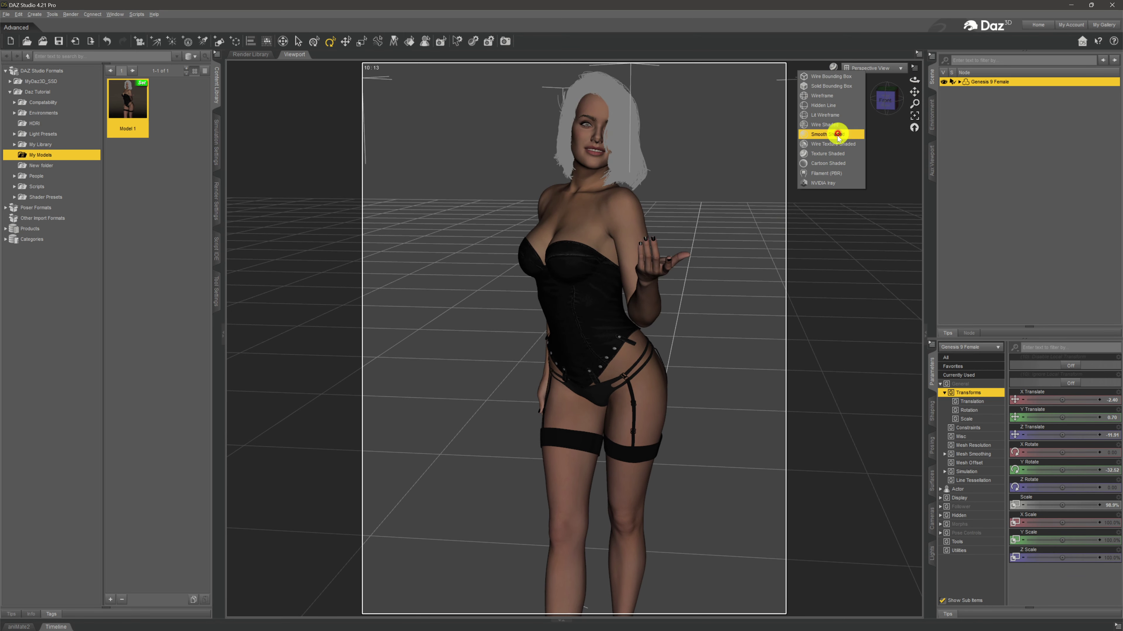
click(835, 182)
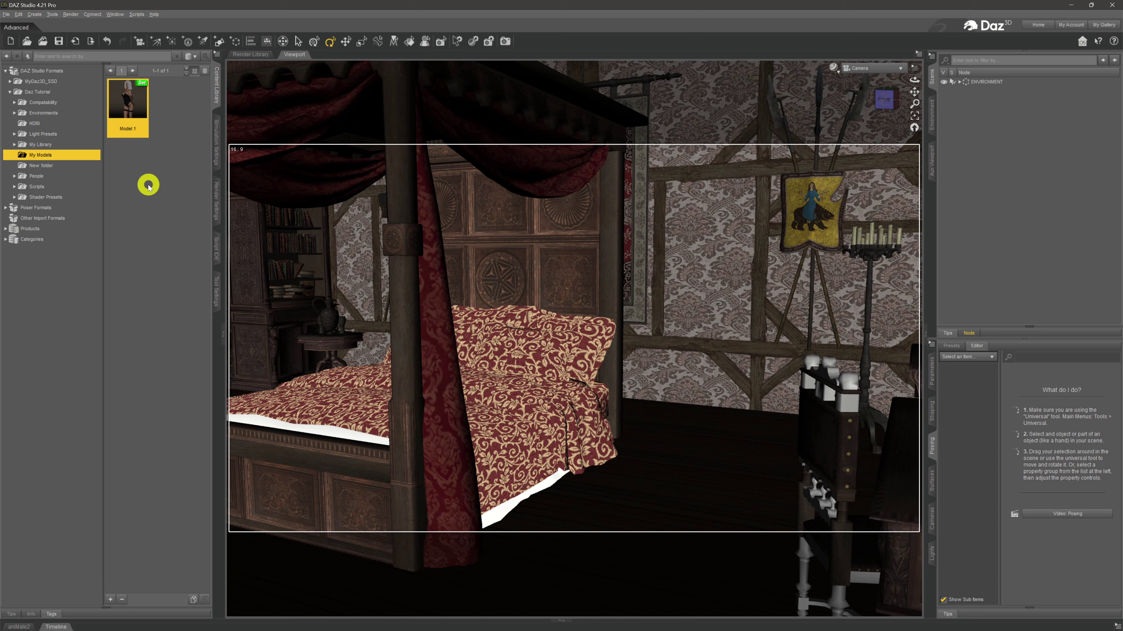
Load the Model 1 subset into the bedroom scene and review the items parented to the figure
mouse_move(129, 111)
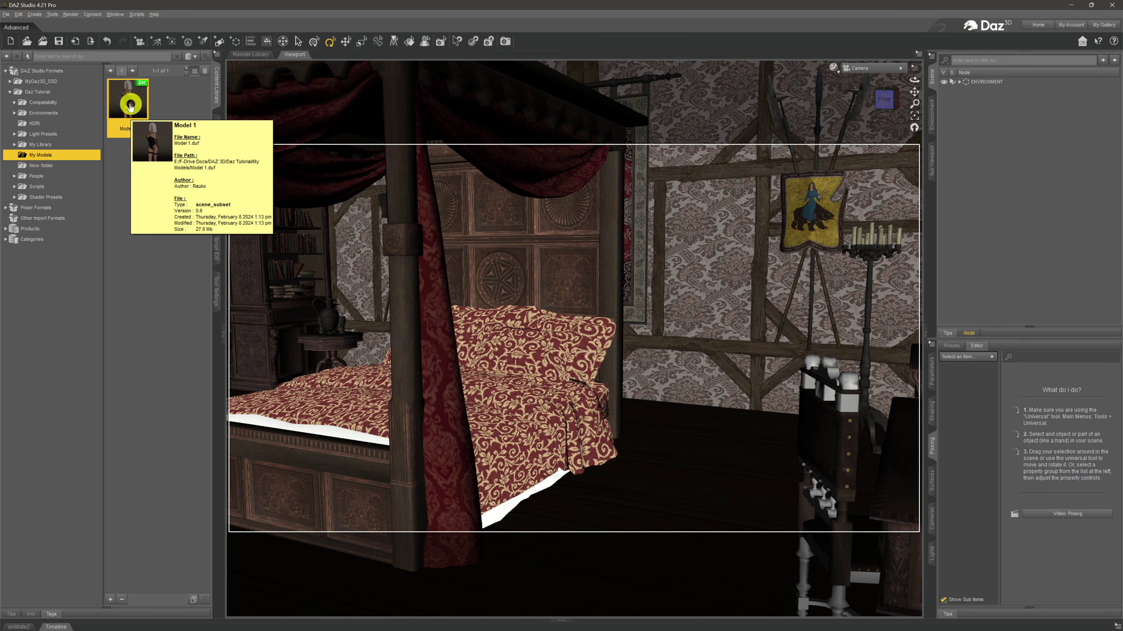
double_click(129, 107)
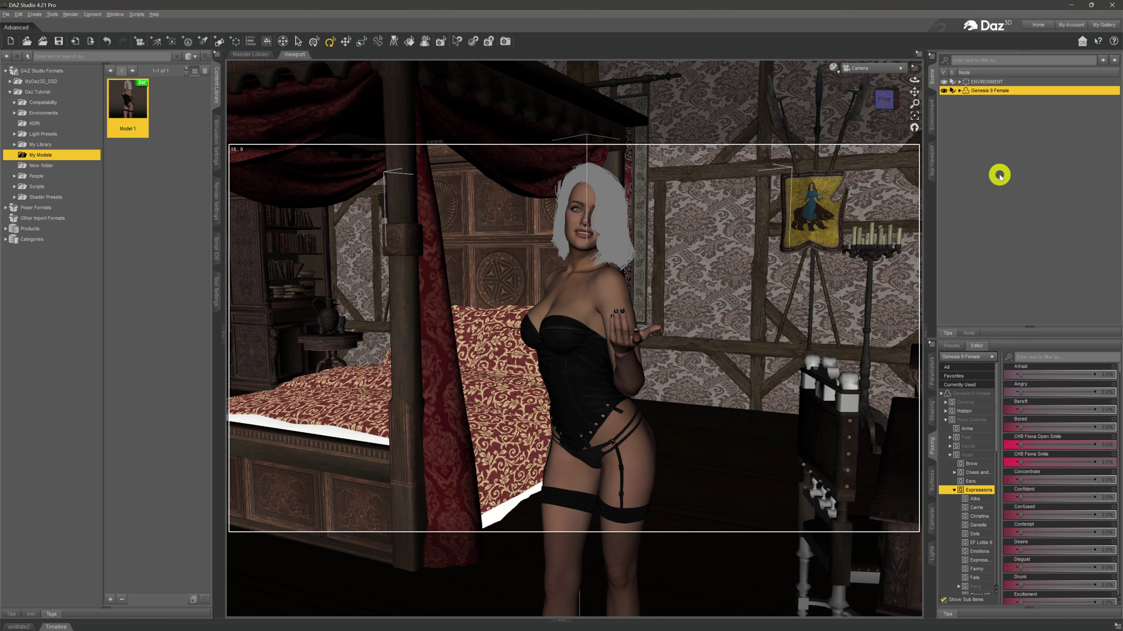
click(959, 91)
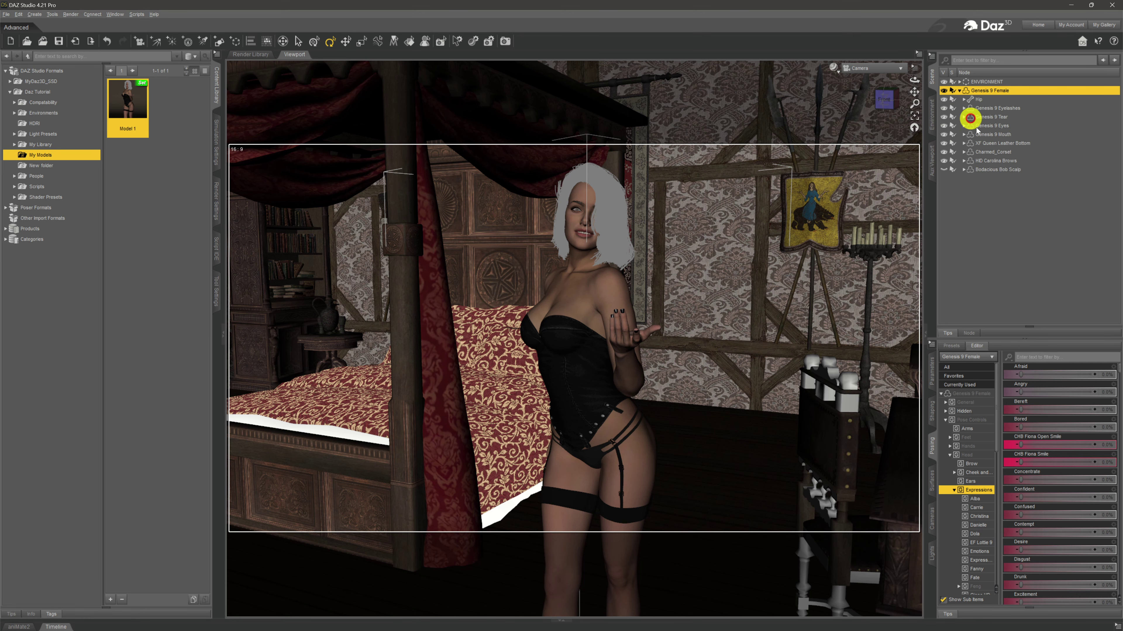
click(960, 91)
click(1022, 199)
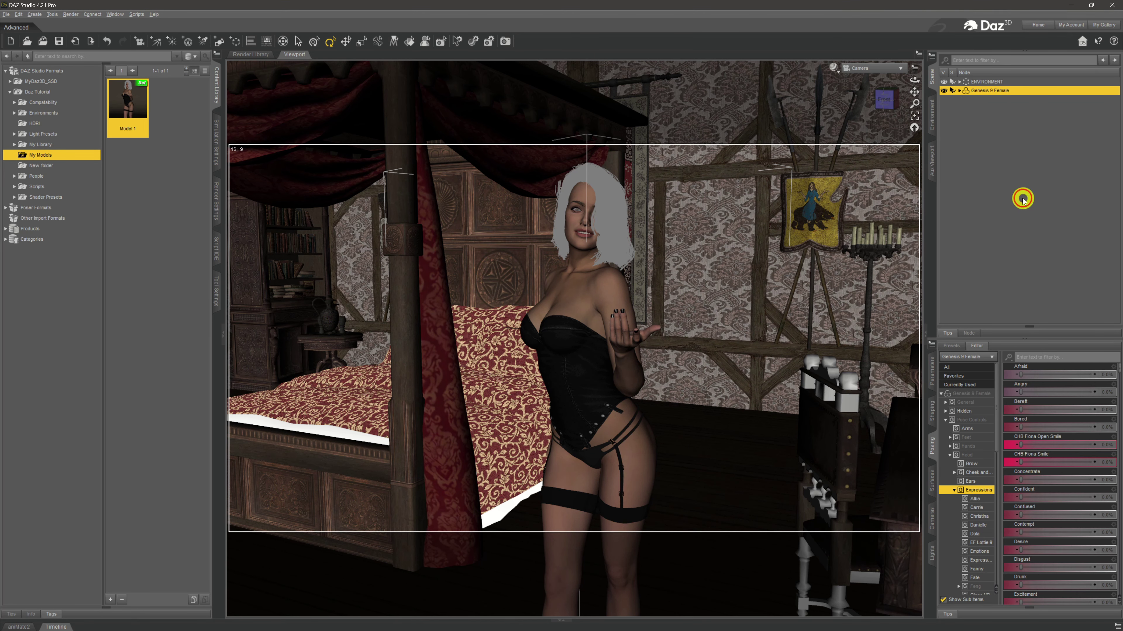